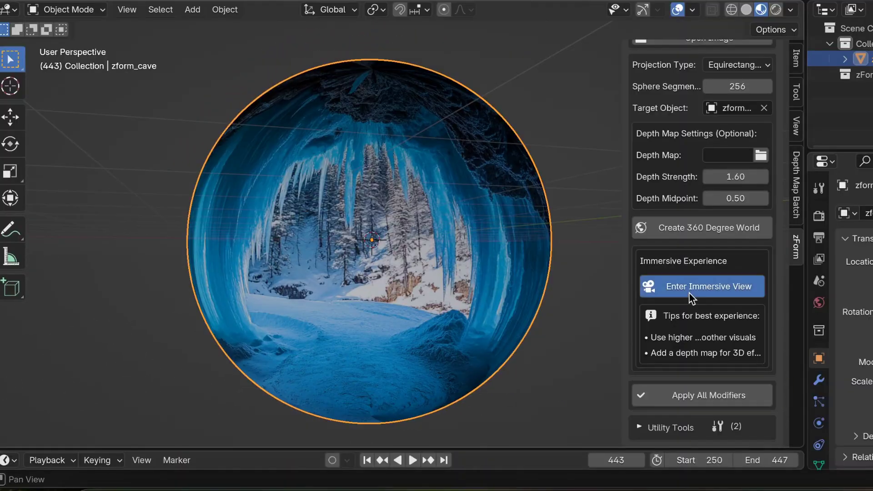
# Enter the immersive view of the cave sphere and start recording a camera path while moving forward.
pyautogui.click(688, 291)
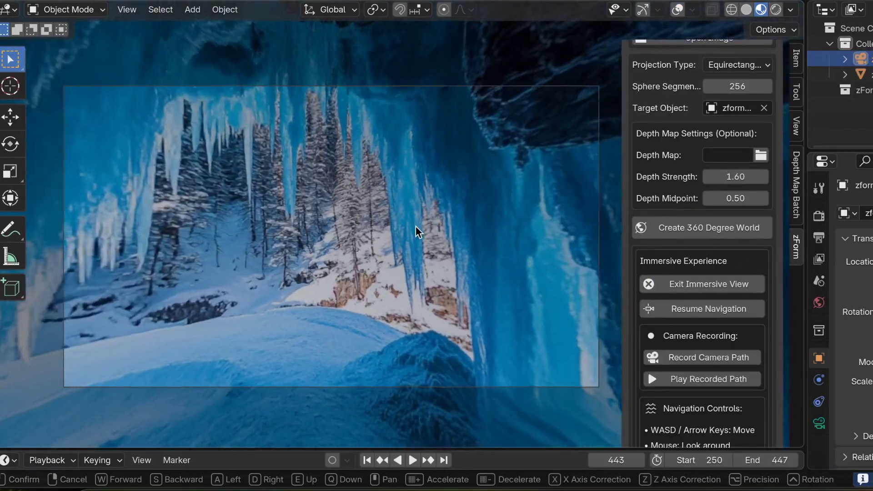
pyautogui.scroll(-3, 688, 301)
pyautogui.click(688, 301)
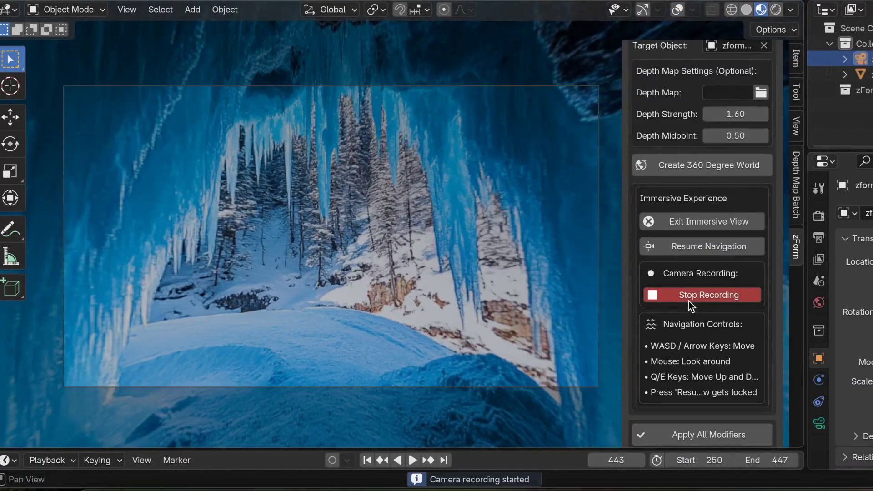
pyautogui.click(695, 246)
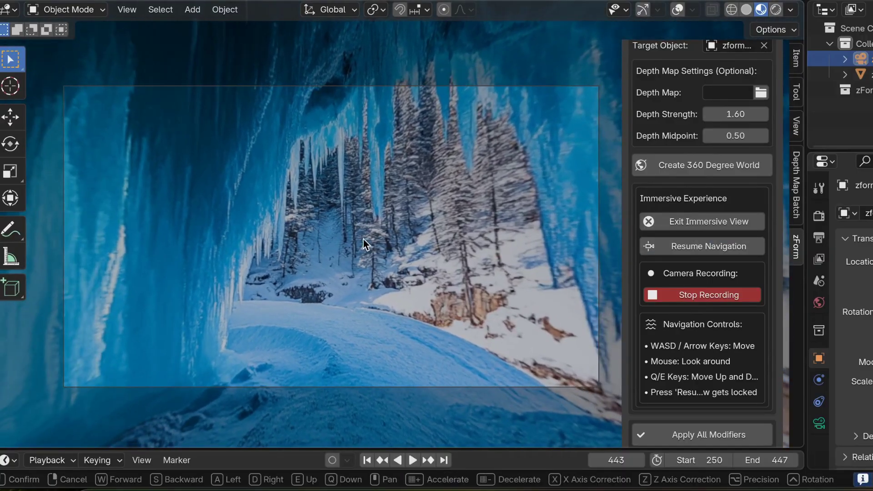
pyautogui.press('w')
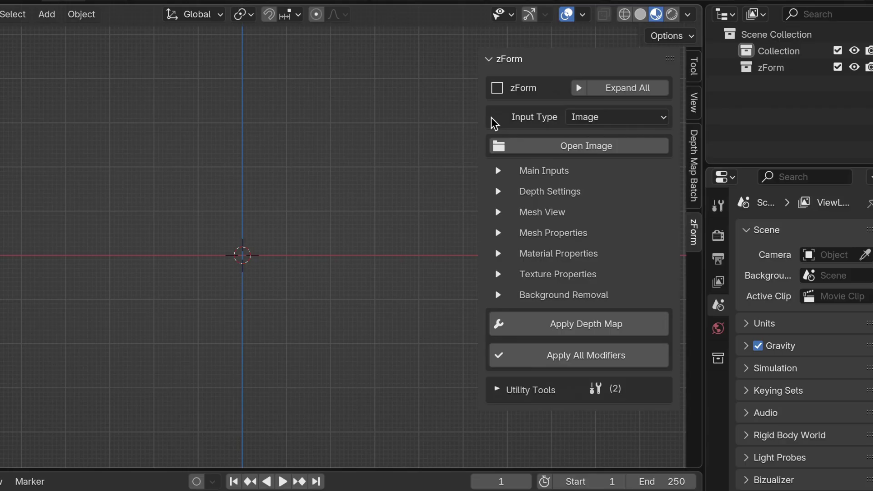
# Set the zForm input type to Explore 360 and load cave.png from the Downloads/explore-360 folder.
pyautogui.click(626, 115)
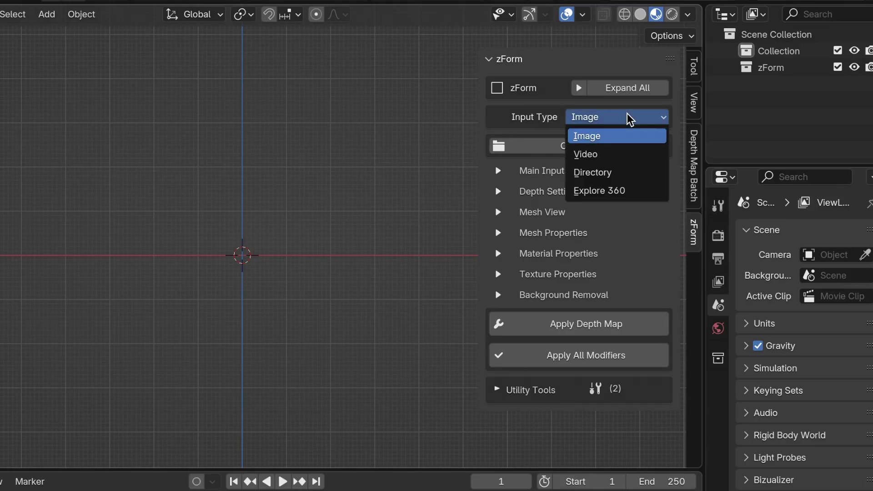
pyautogui.click(630, 188)
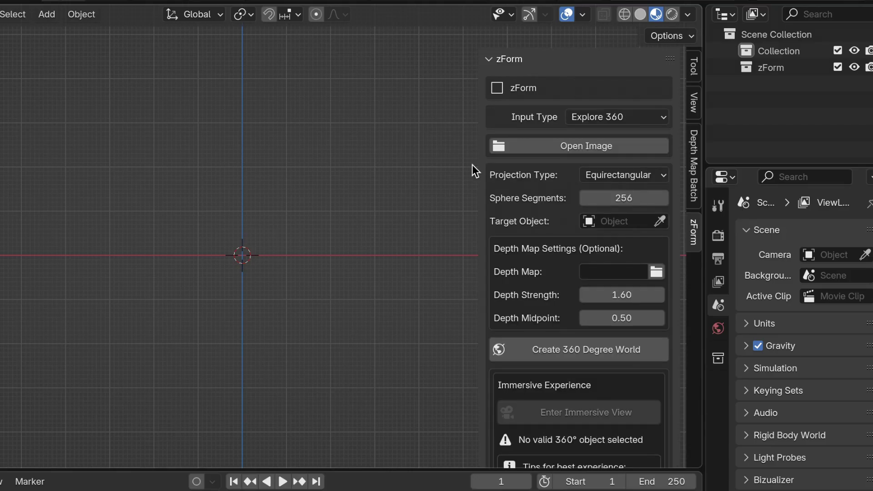
pyautogui.click(539, 150)
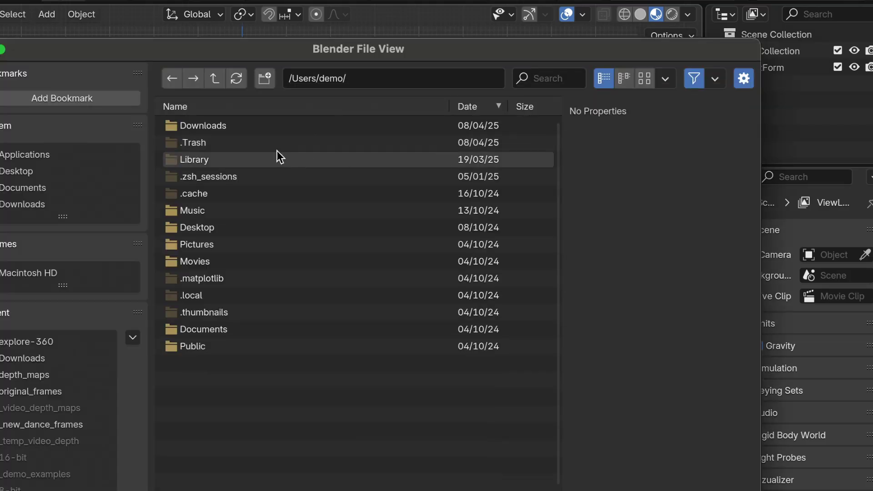
pyautogui.click(255, 125)
pyautogui.click(255, 126)
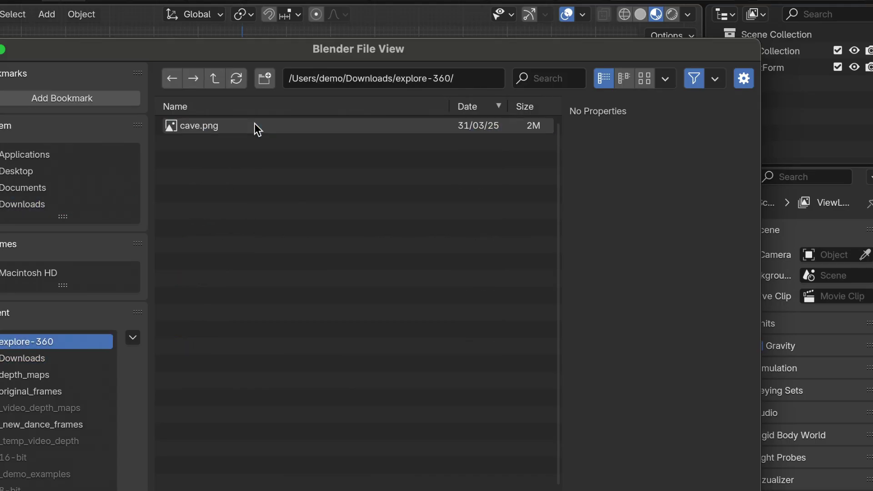
pyautogui.doubleClick(255, 126)
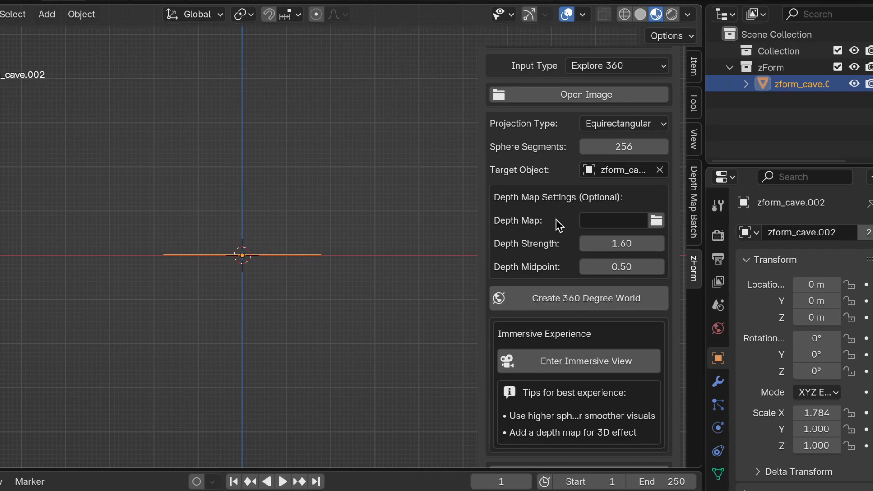
# Create a 360-degree world from the cave image, keeping the equirectangular projection and 256 sphere segments.
pyautogui.click(568, 302)
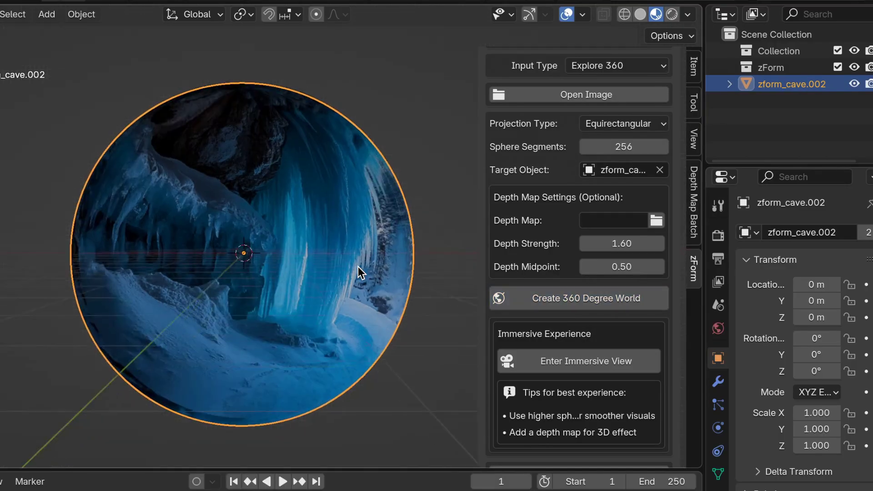
pyautogui.moveTo(357, 267); pyautogui.dragTo(359, 267, button='middle')
pyautogui.scroll(-2, 358, 267)
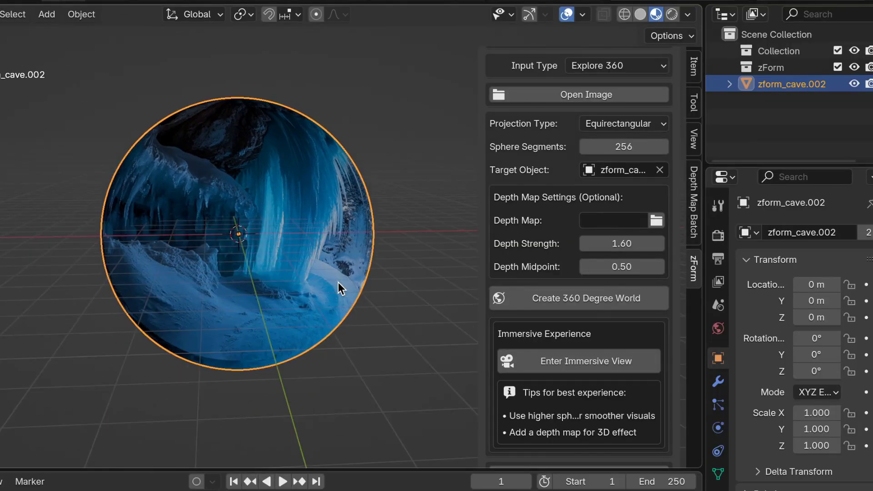
# Rotate the cave sphere around the Z axis to about 114.3° and face it from the front view.
pyautogui.press('r')
pyautogui.press('z')
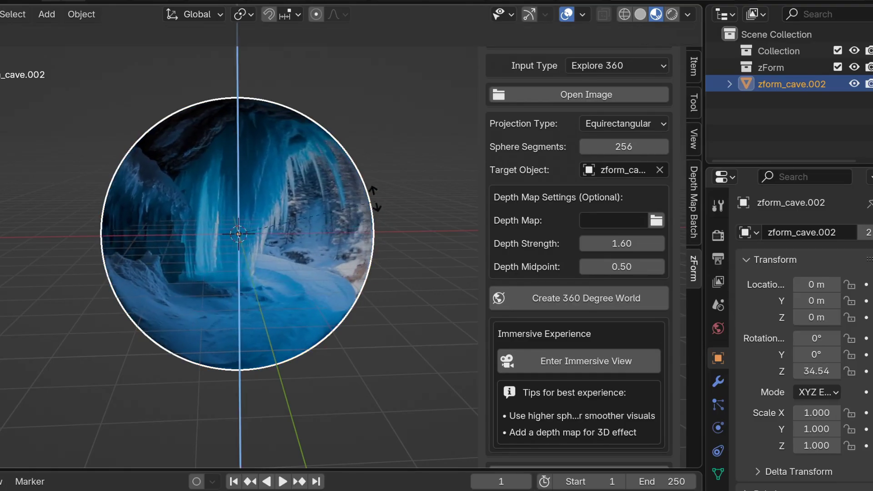
pyautogui.moveTo(296, 110)
pyautogui.click(314, 260)
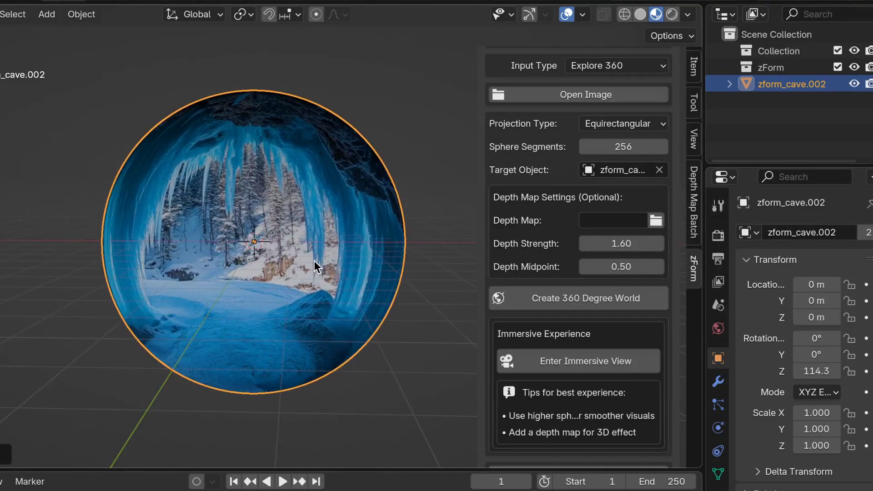
pyautogui.press('KP_1')
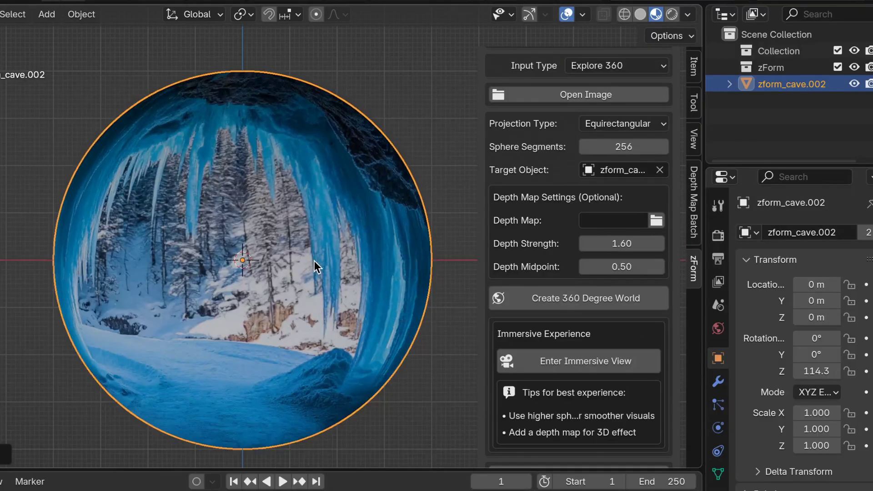
# Enter the immersive view and look up, down and sideways around the cave, stopping near the icy wall beside the opening.
pyautogui.scroll(-3, 561, 368)
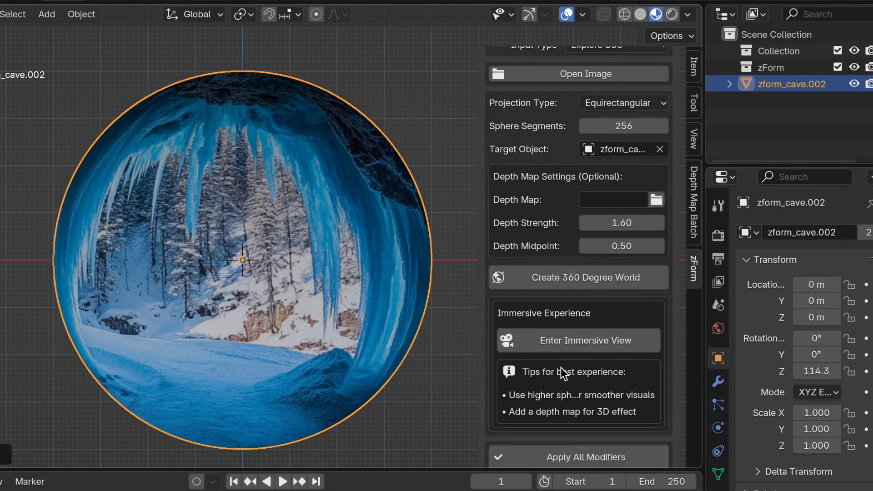
pyautogui.click(592, 293)
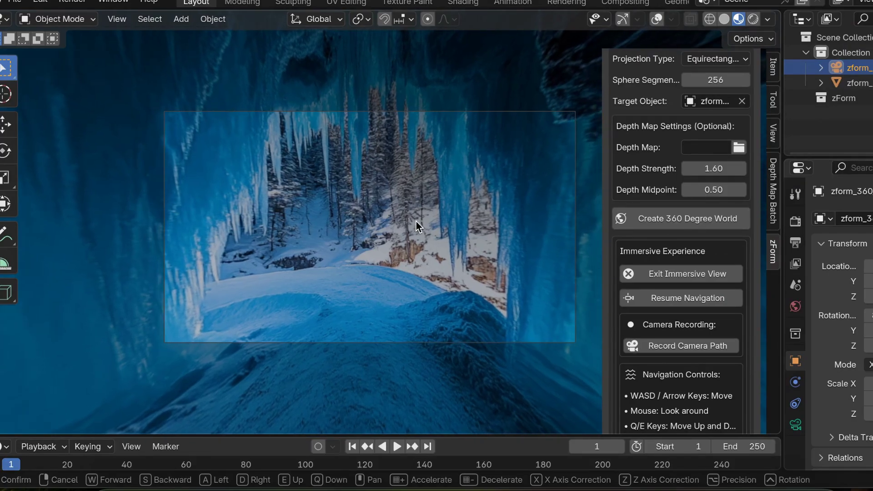
pyautogui.moveTo(425, 220)
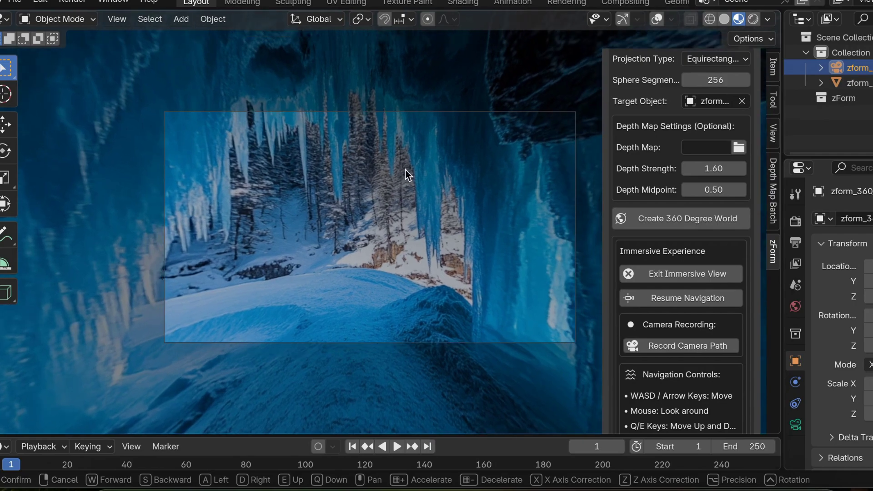
pyautogui.moveTo(405, 158)
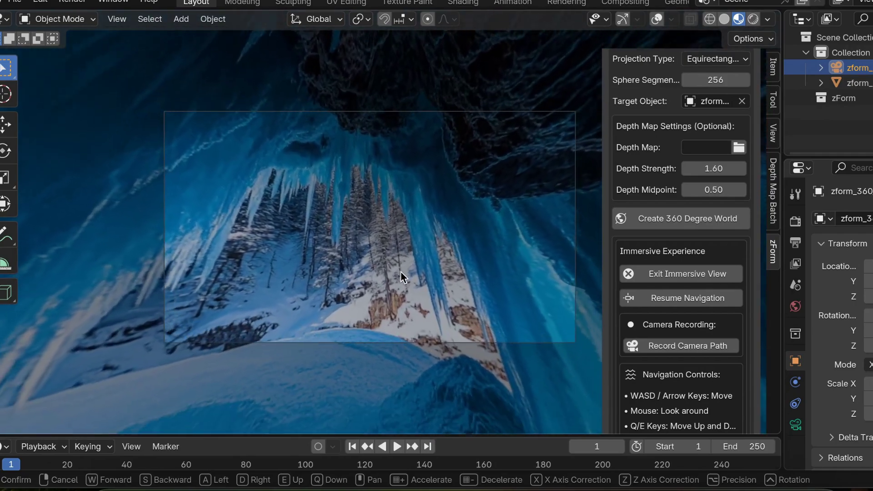
pyautogui.moveTo(399, 289)
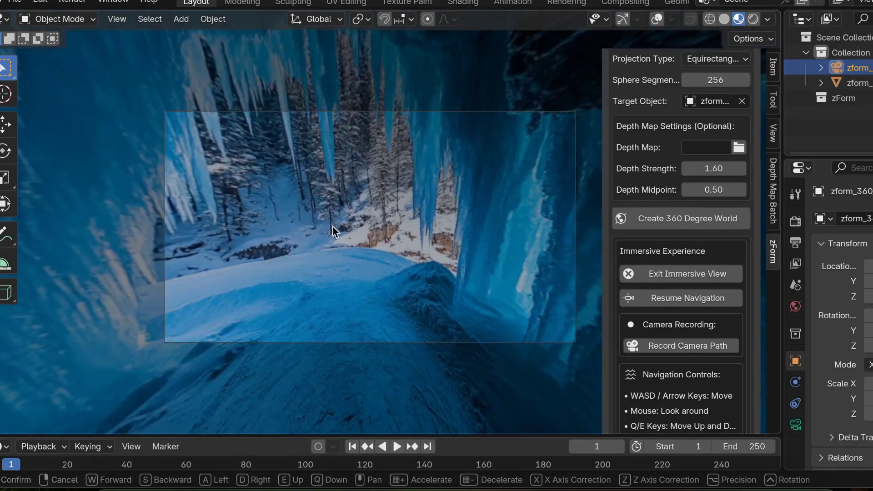
pyautogui.moveTo(253, 246)
pyautogui.moveTo(472, 228)
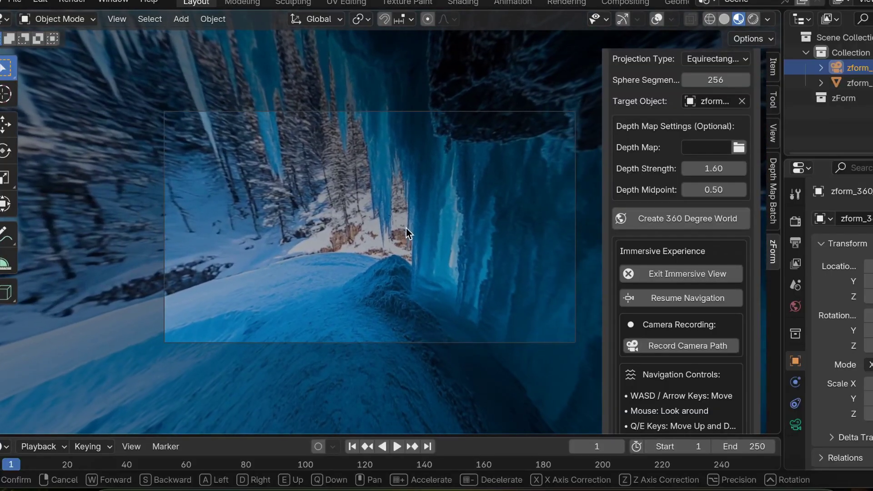
pyautogui.click(405, 228)
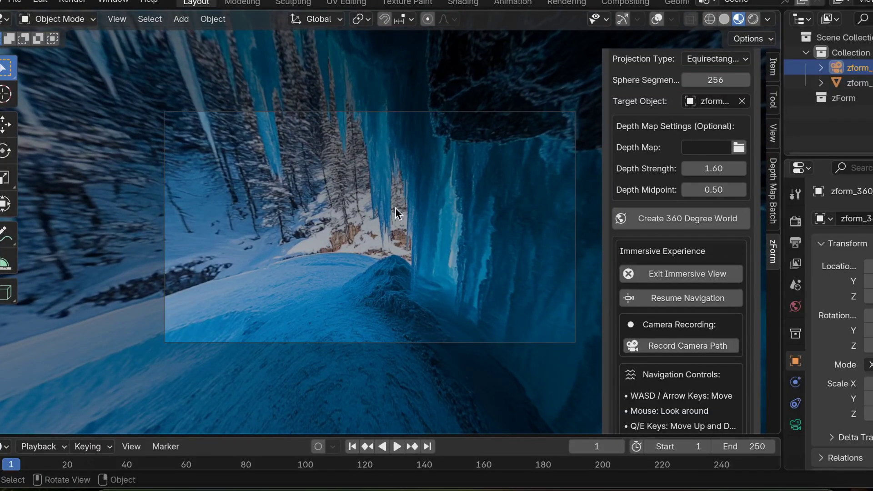
# Resume navigation to reframe the snowy cave opening and render the viewport as an image.
pyautogui.scroll(-5, 683, 362)
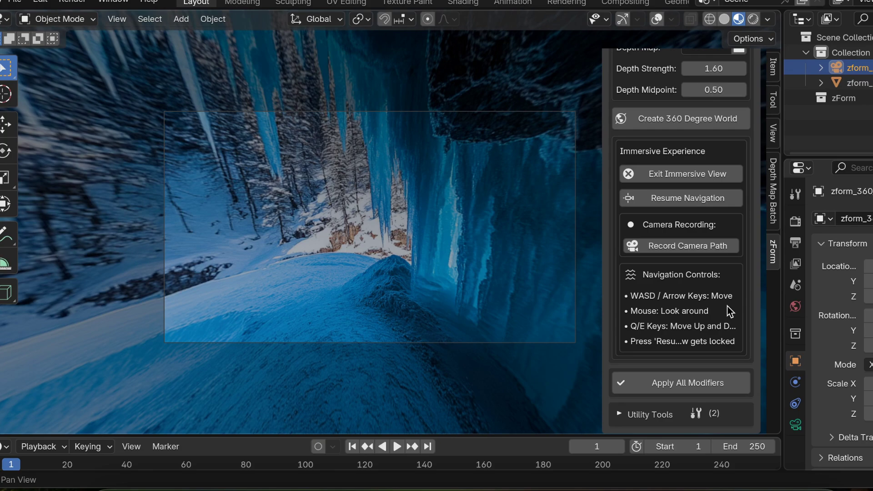
pyautogui.click(680, 201)
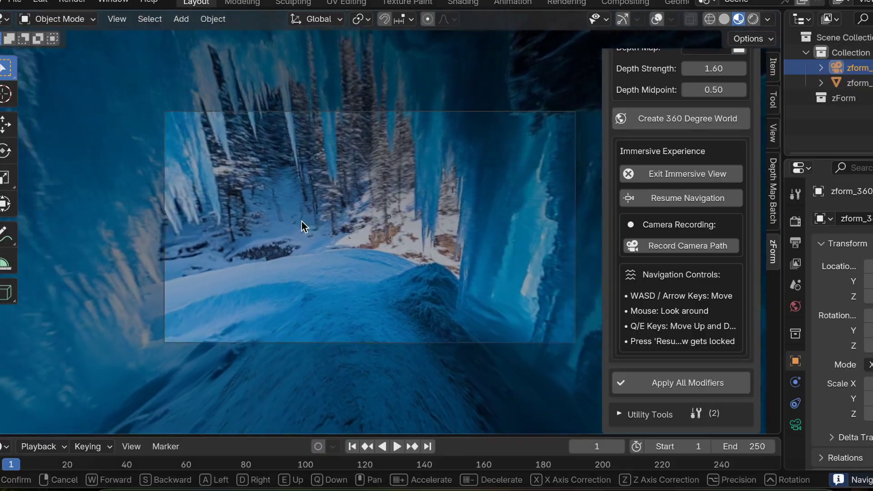
pyautogui.click(119, 18)
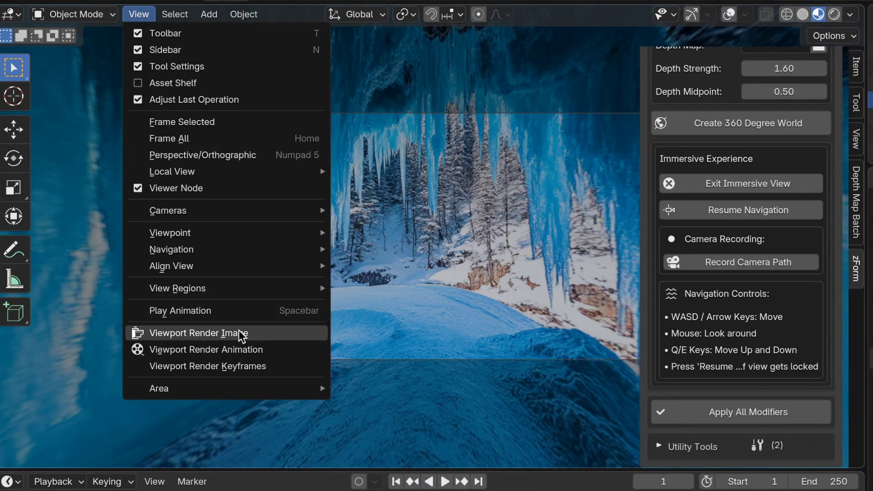
pyautogui.click(273, 332)
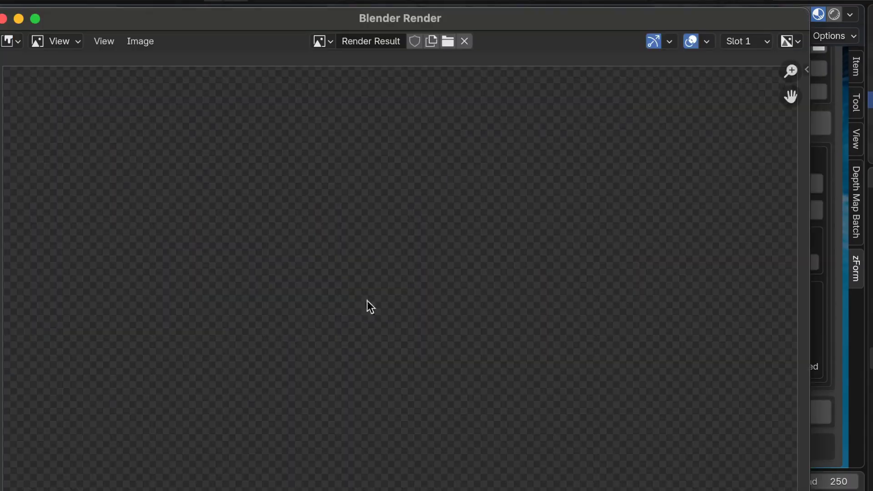
pyautogui.scroll(-2, 372, 309)
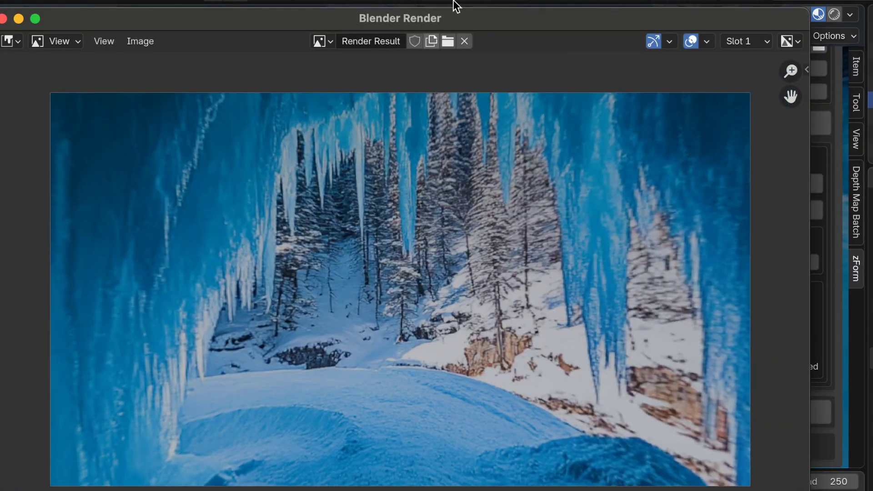
pyautogui.moveTo(459, 13); pyautogui.dragTo(493, 0)
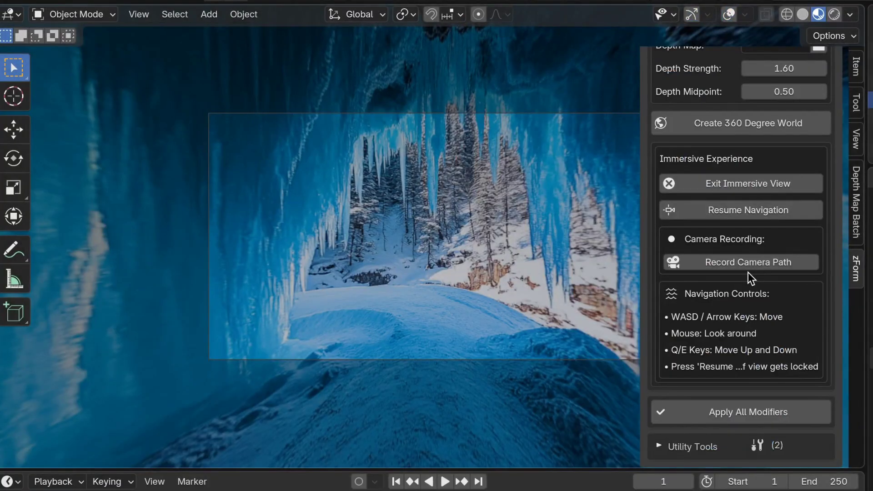
# Record a camera path with navigation resumed, moving backward, forward and to the right through the ice cave.
pyautogui.click(746, 269)
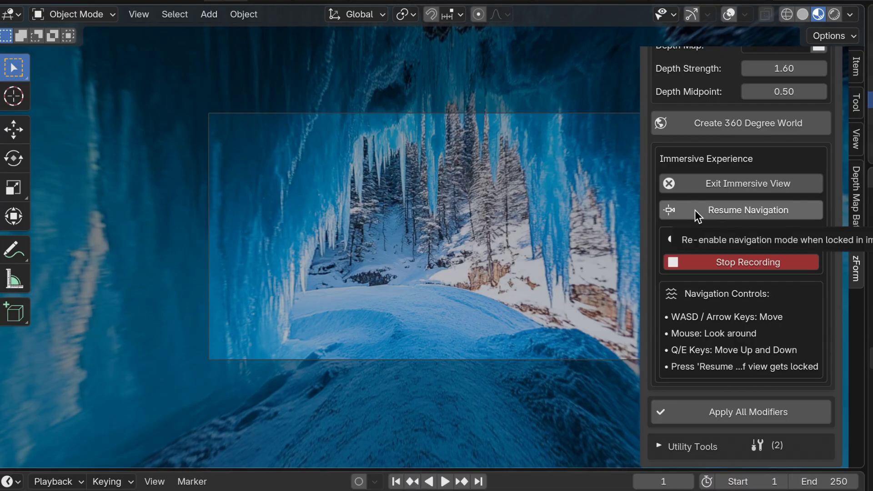
pyautogui.press('s')
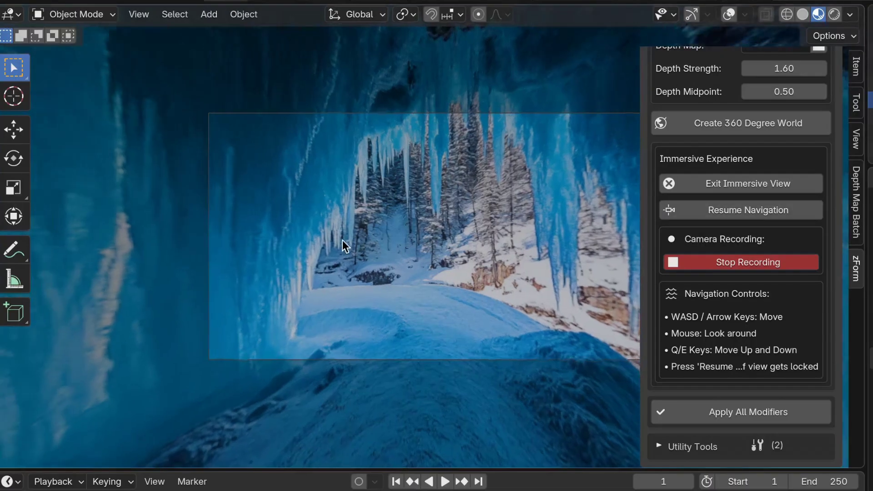
pyautogui.press('w')
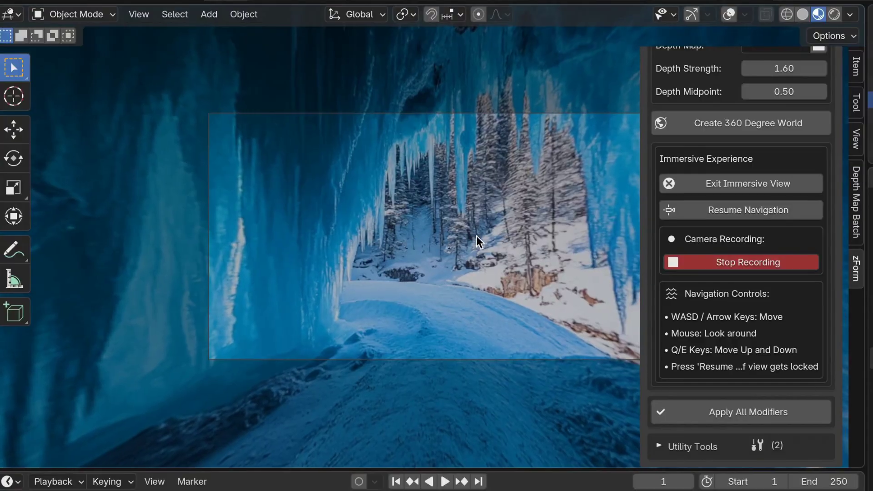
pyautogui.press('d')
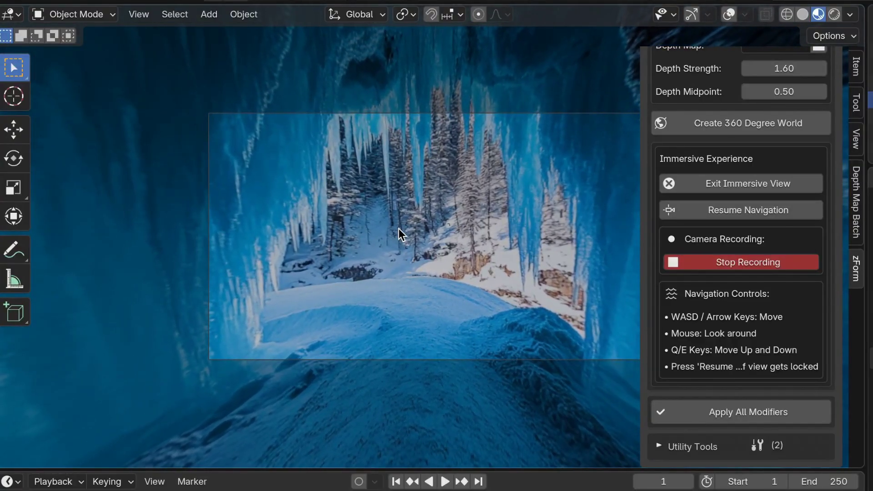
pyautogui.press('w')
pyautogui.press('w')
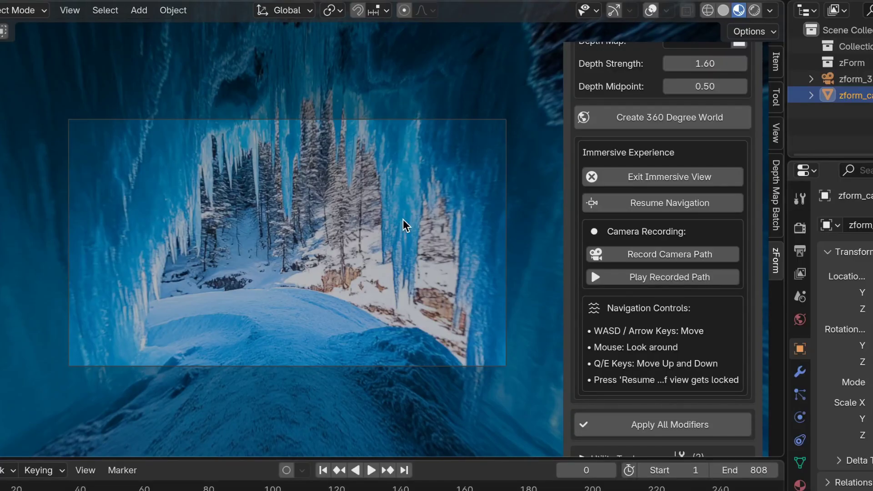
# Start recording a new camera path, tilting from the cave ceiling down to the snowy mound and back up while moving forward.
pyautogui.click(628, 256)
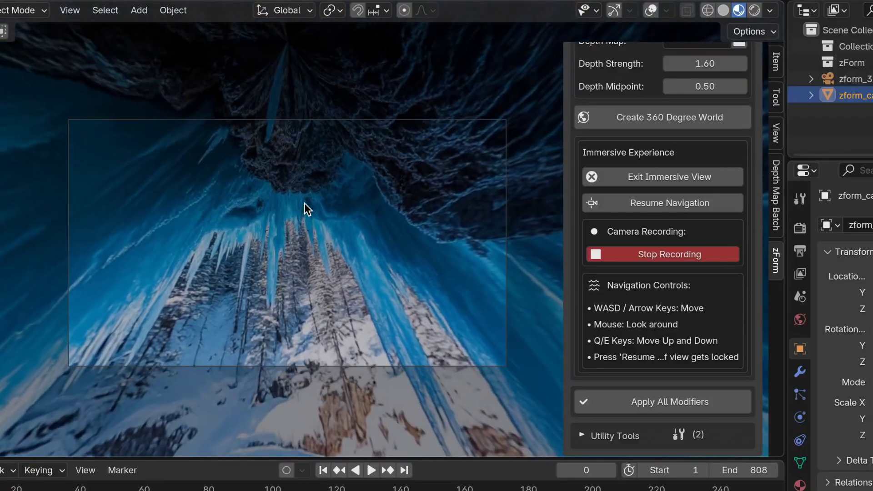
pyautogui.moveTo(305, 203); pyautogui.dragTo(305, 225)
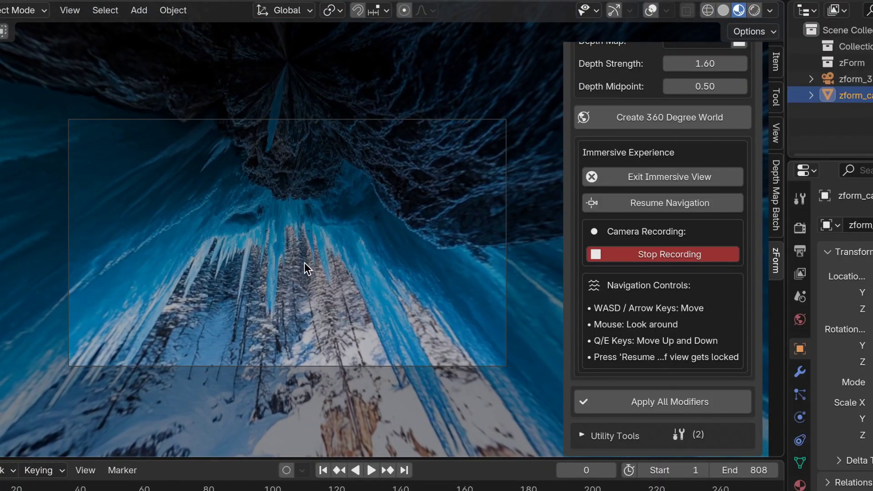
pyautogui.moveTo(305, 263); pyautogui.dragTo(305, 294)
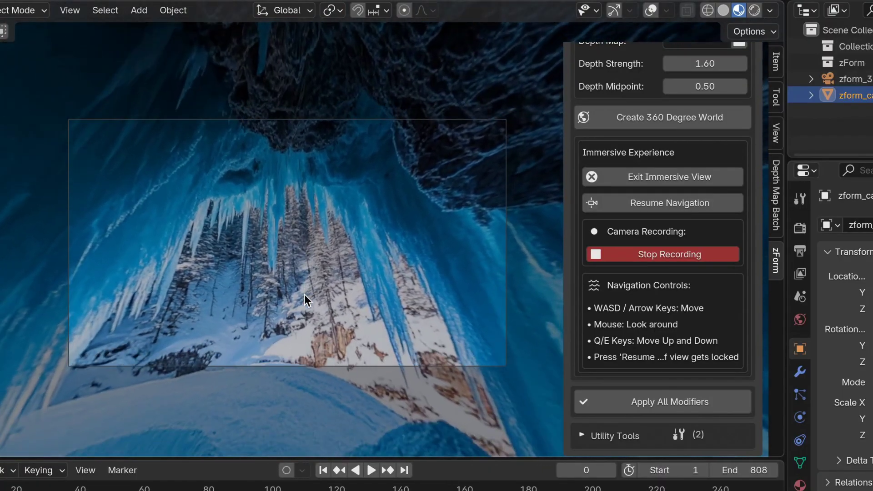
pyautogui.press('w')
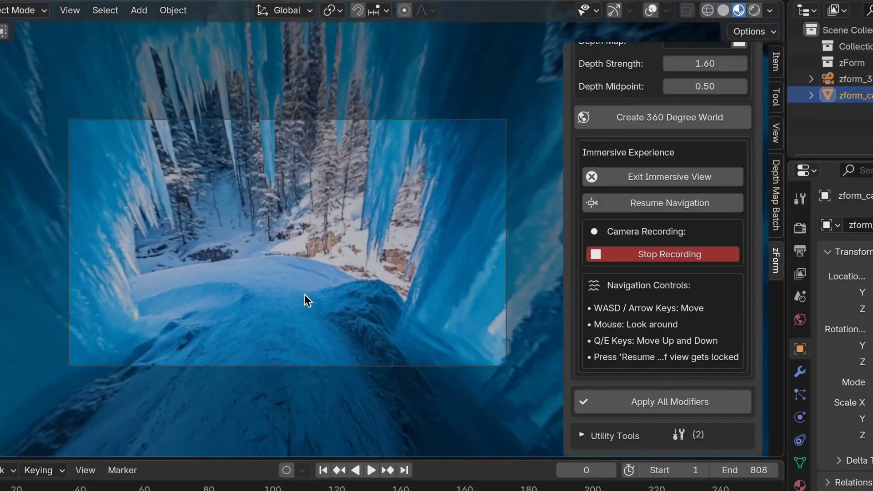
pyautogui.press('w')
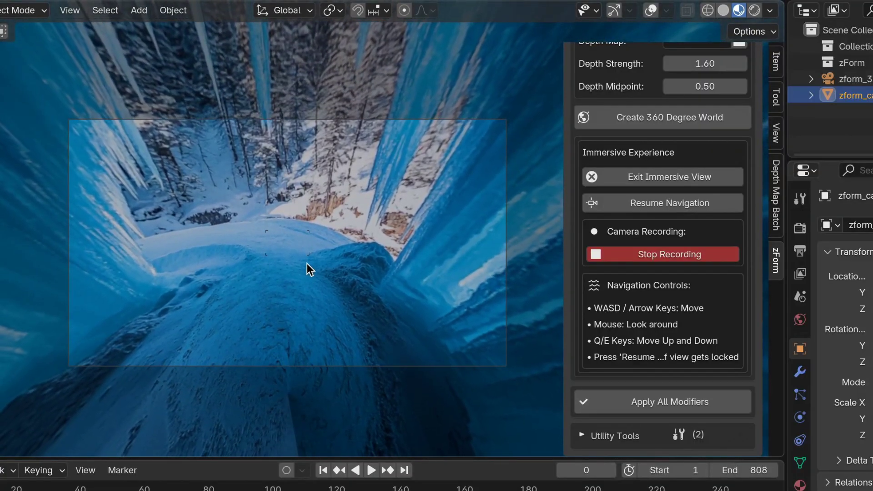
pyautogui.press('w')
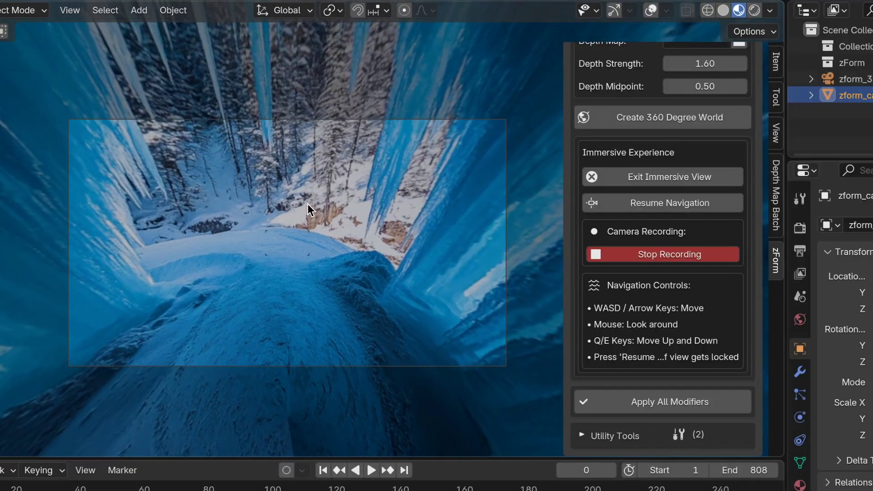
pyautogui.press('w')
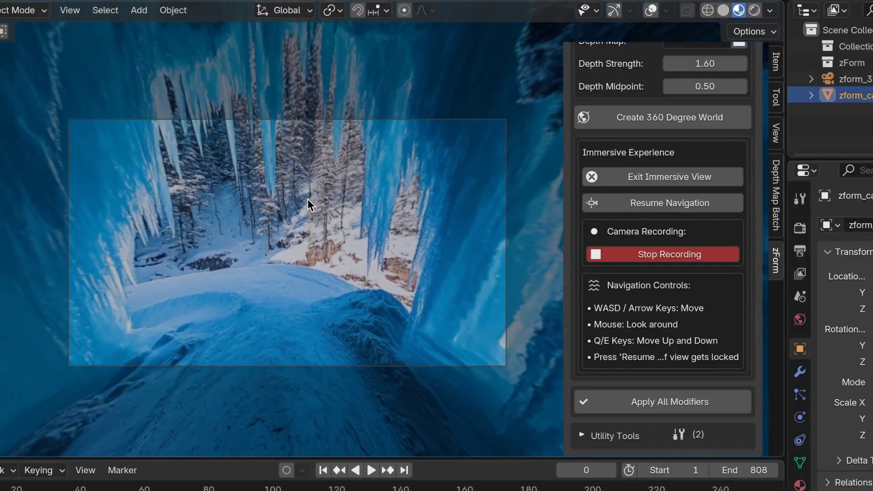
# Continue the camera path by turning right from the snowy opening to the icy wall beside it.
pyautogui.press('w')
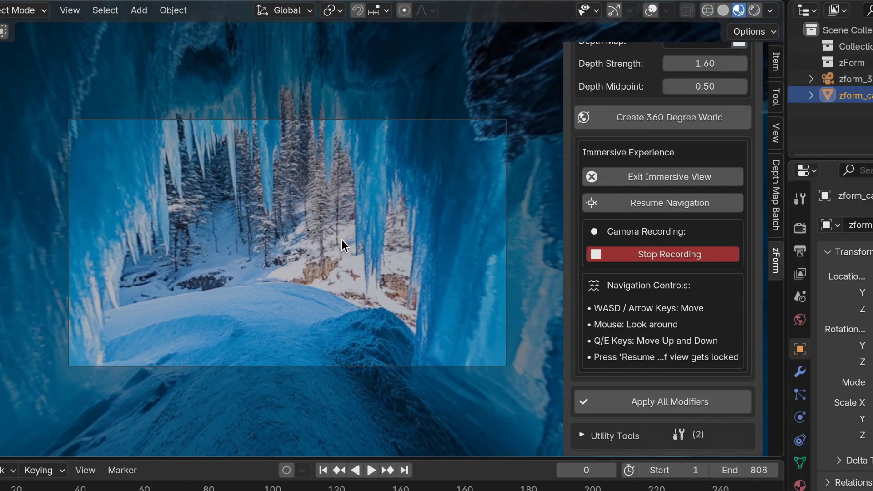
pyautogui.press('w')
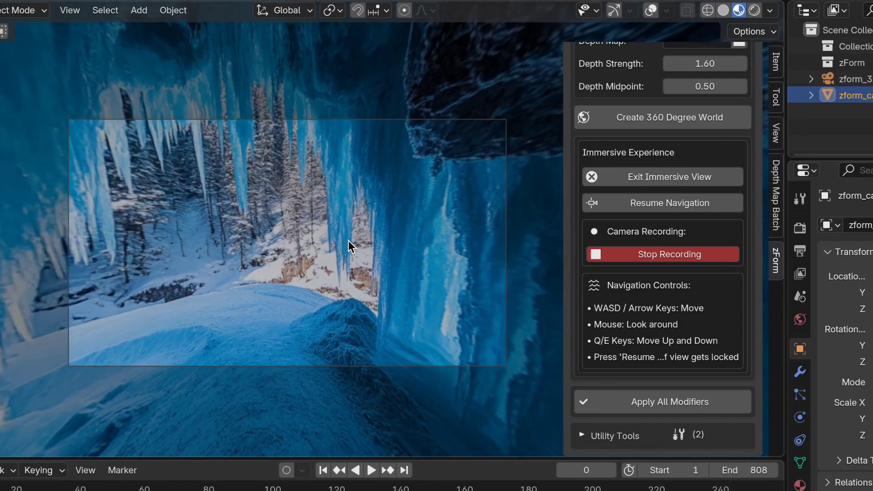
pyautogui.press('w')
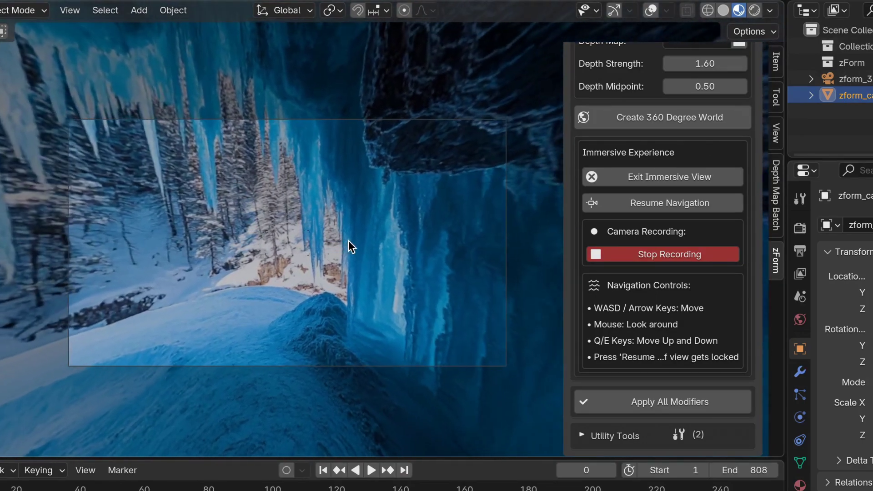
pyautogui.press('w')
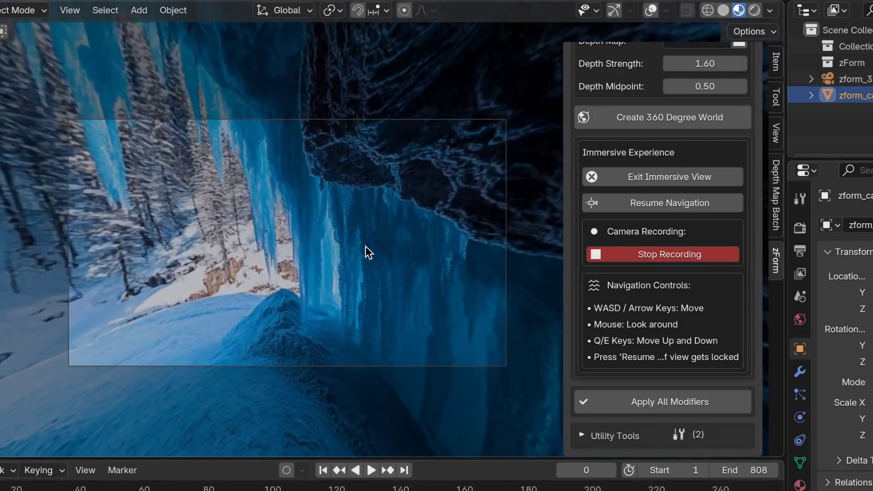
pyautogui.press('d')
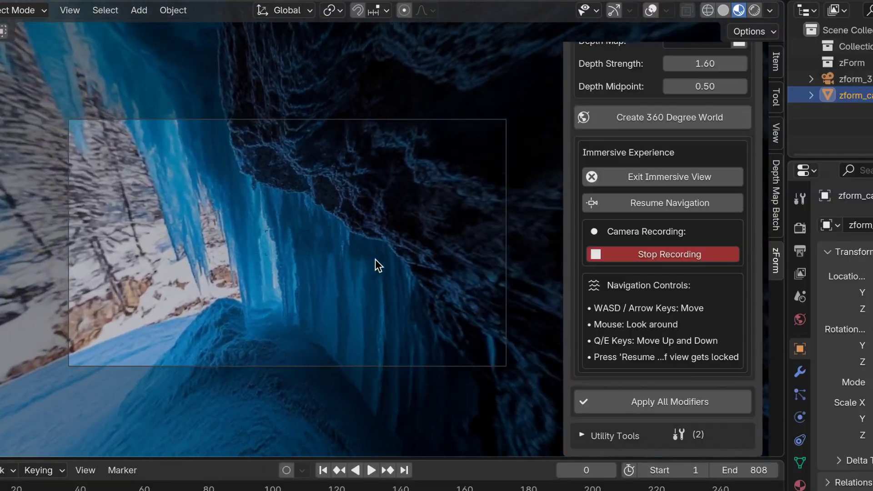
# Sweep the camera right past the dark rock and snow slope, come round to the snowy opening, and stop recording.
pyautogui.press('d')
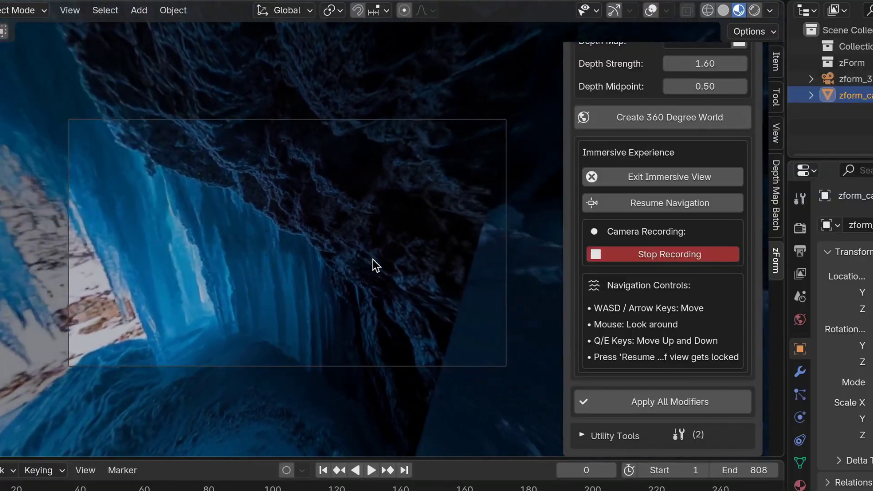
pyautogui.press('d')
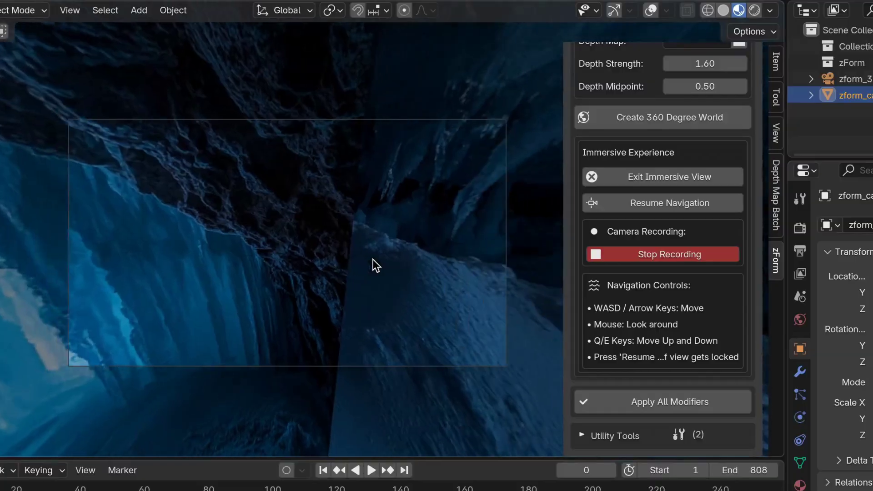
pyautogui.press('d')
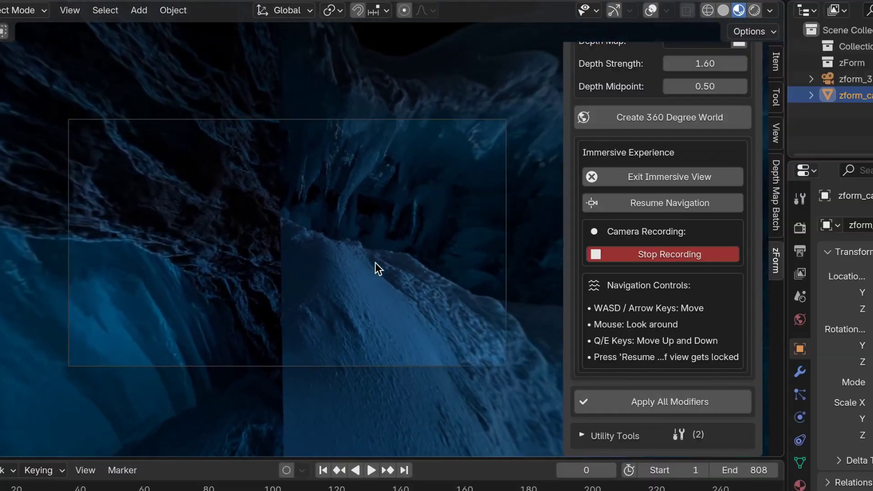
pyautogui.press('d')
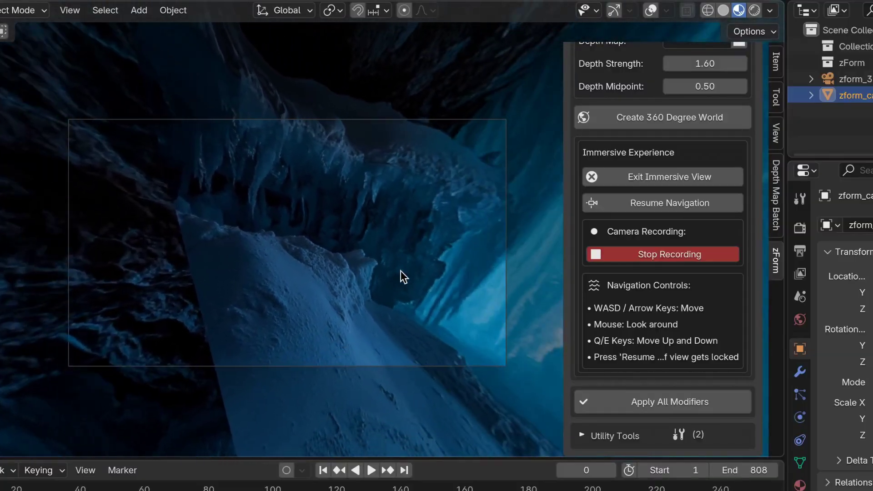
pyautogui.press('d')
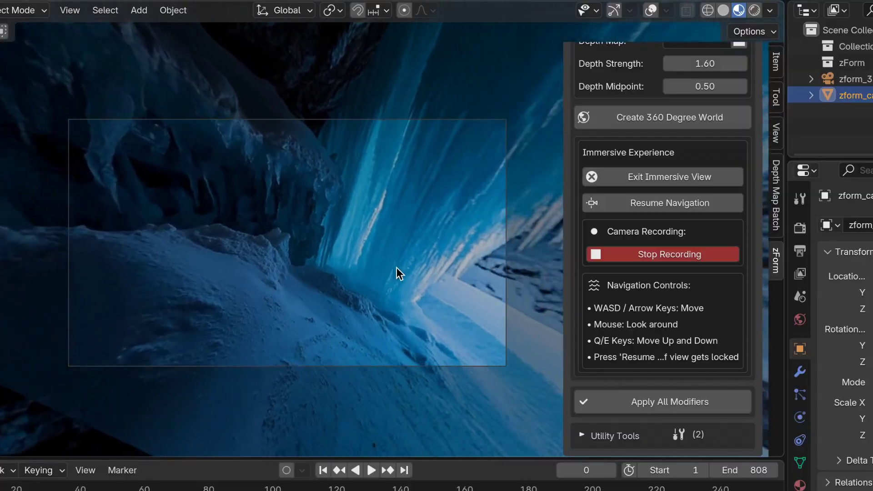
pyautogui.press('d')
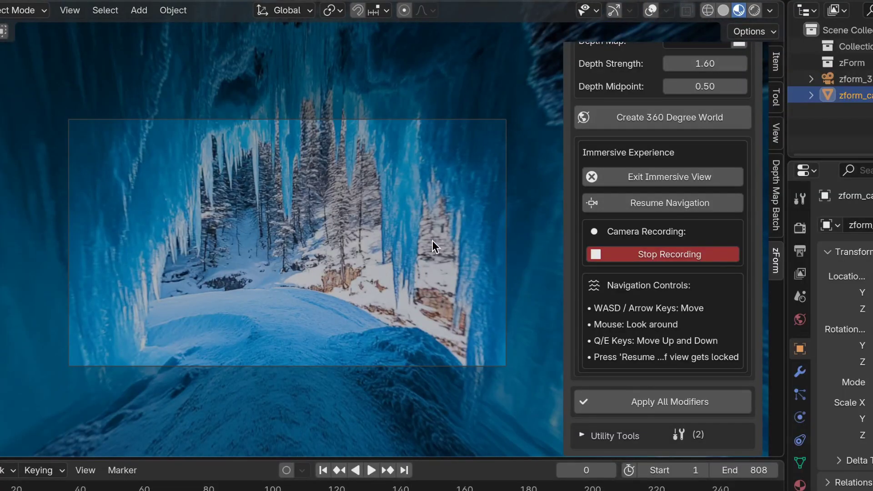
pyautogui.click(615, 257)
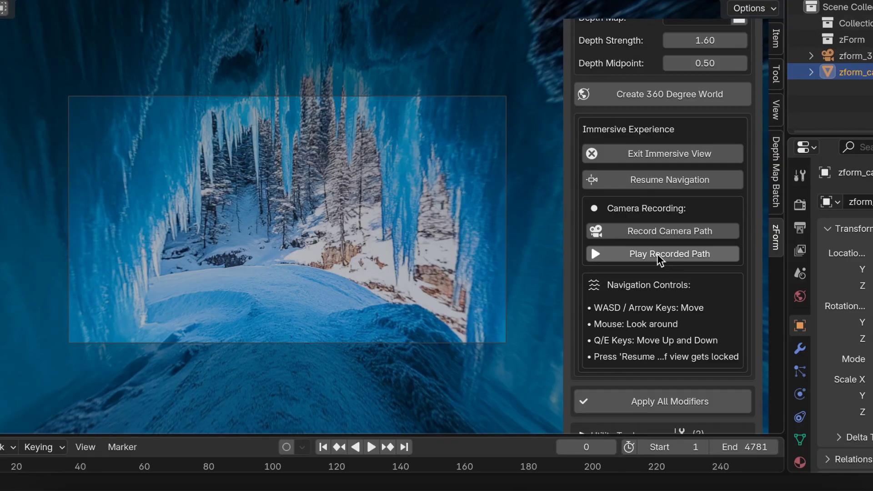
# Preview the recorded camera path, stop the playback and exit the immersive view.
pyautogui.click(673, 254)
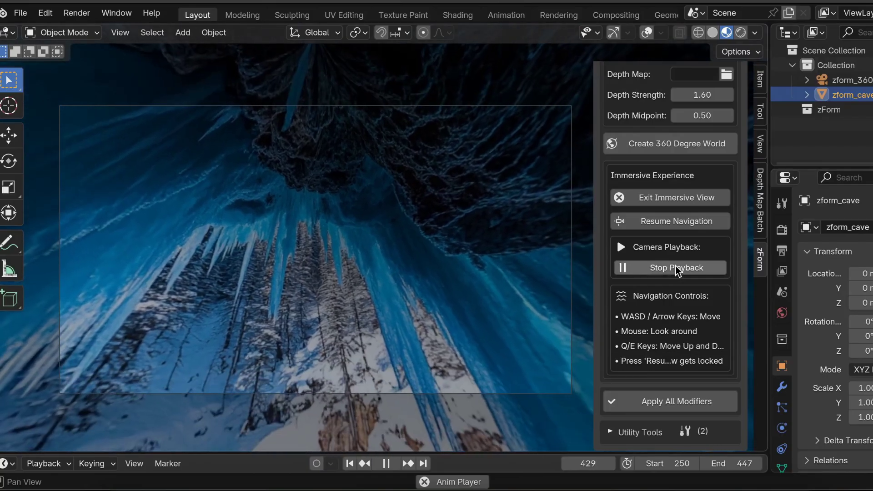
pyautogui.click(619, 231)
pyautogui.click(390, 267)
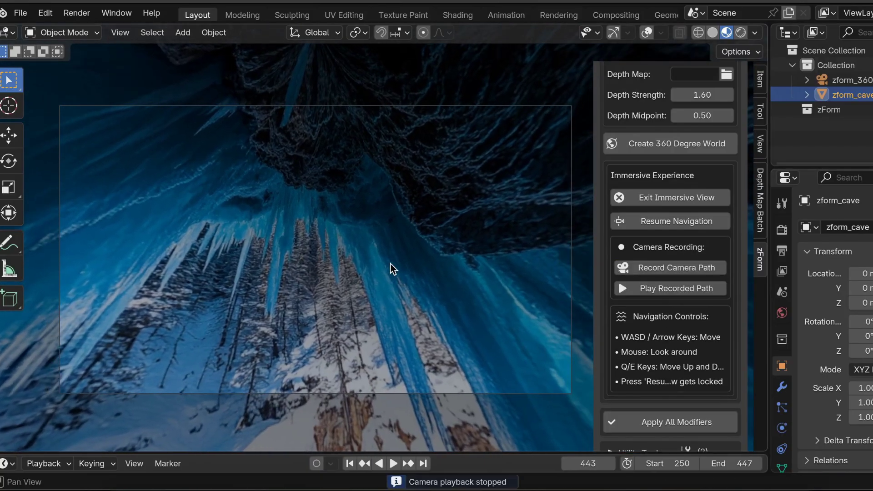
pyautogui.click(653, 200)
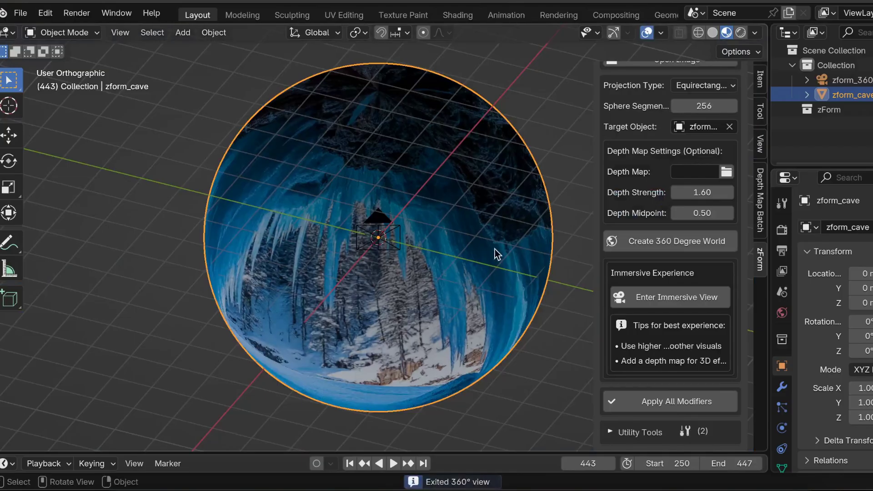